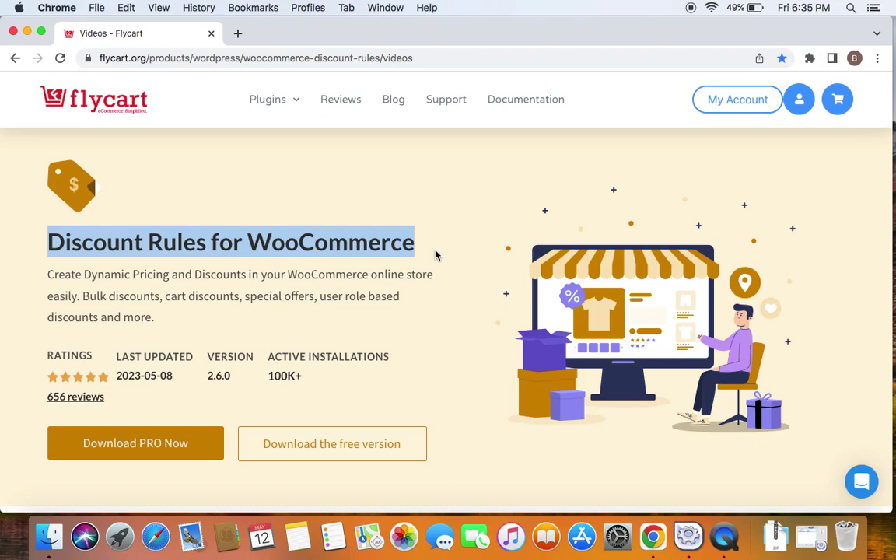
Step: Select the web address of the Flycart Discount Rules for WooCommerce page
click(443, 60)
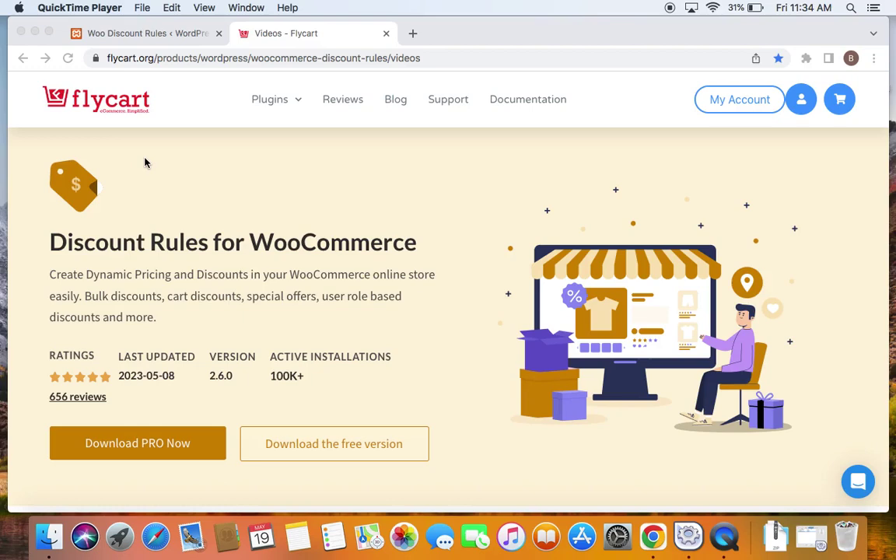
Step: Go to the WordPress Discount Rules admin and start a new discount rule
click(134, 40)
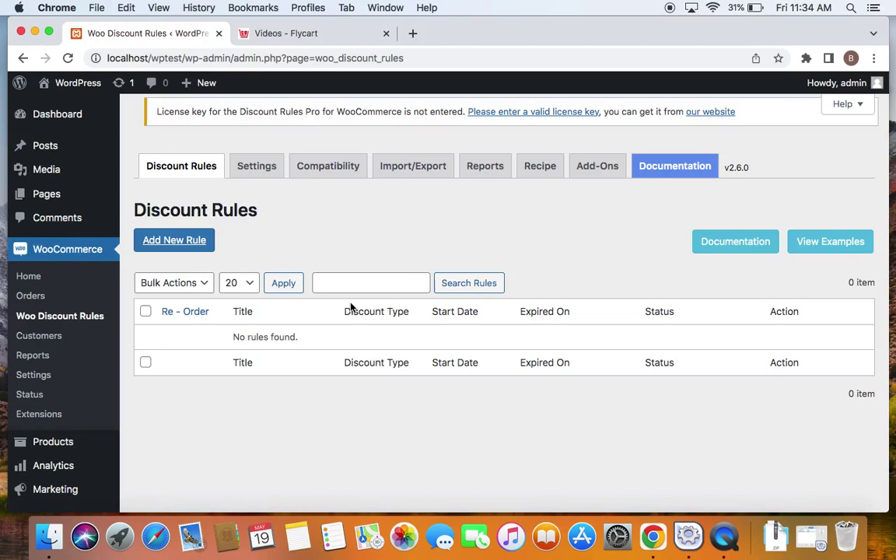
click(181, 241)
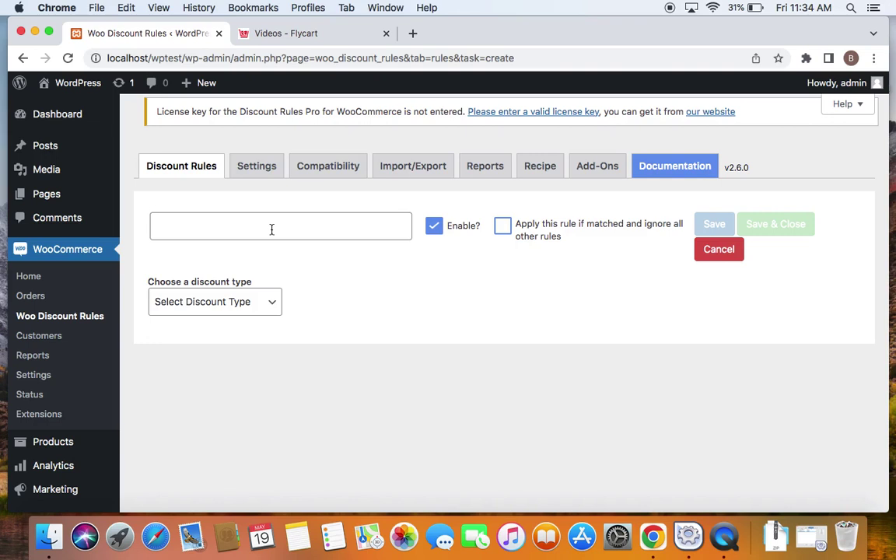
Step: Title the rule 'free shipping on or over $100' and choose Free Shipping as its discount type
click(271, 229)
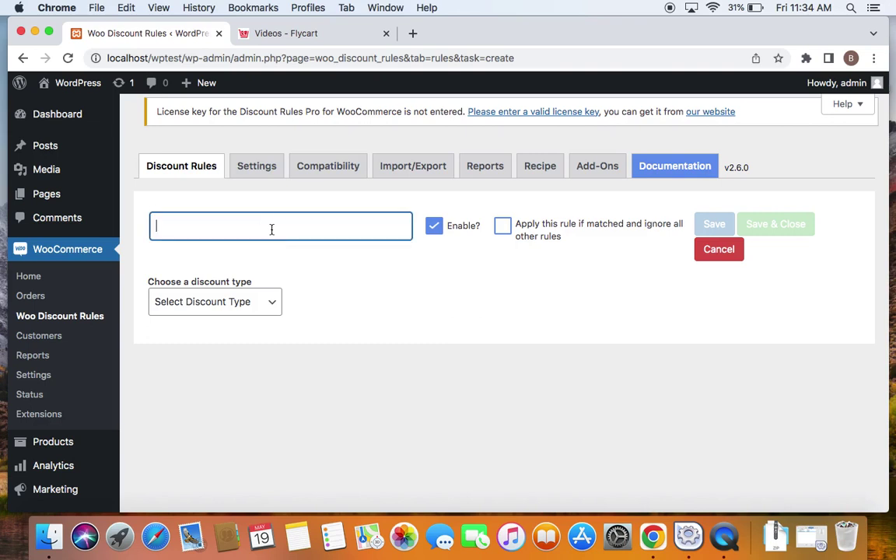
text(free shipping on o)
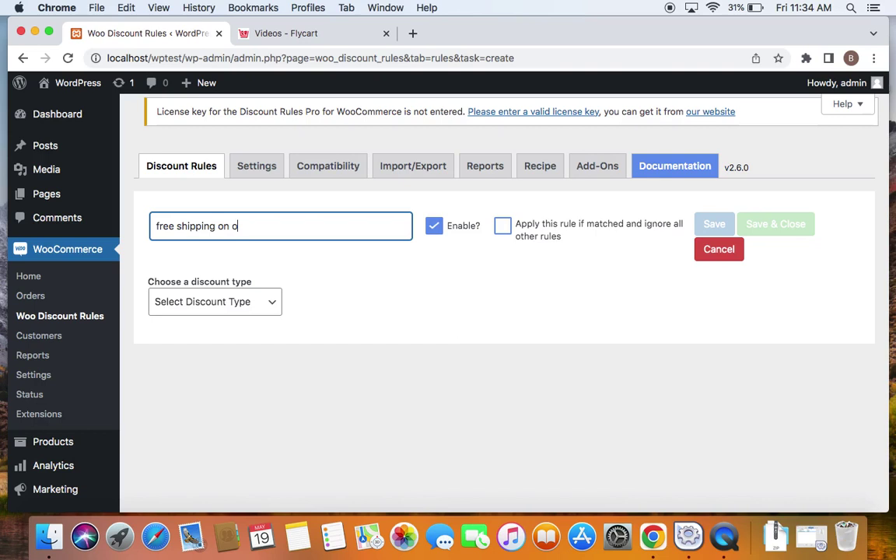
text(r over $100)
click(350, 278)
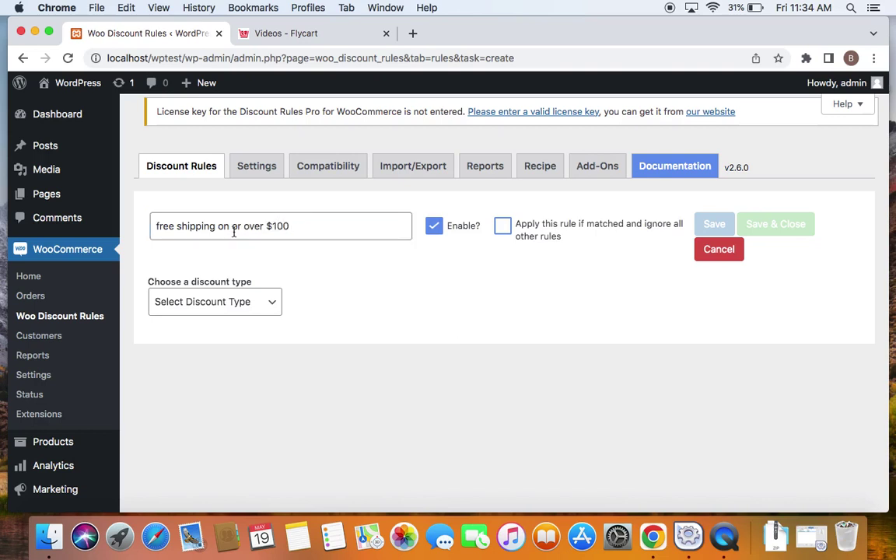
click(272, 303)
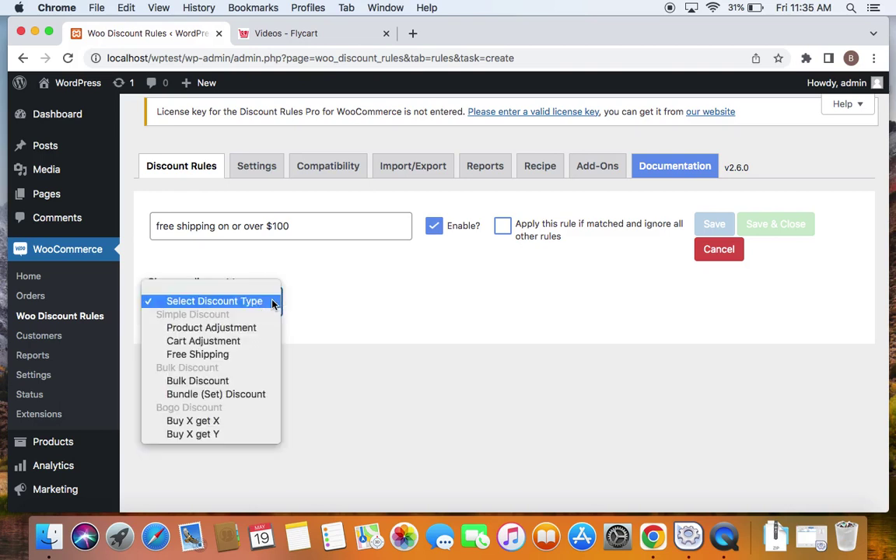
click(230, 355)
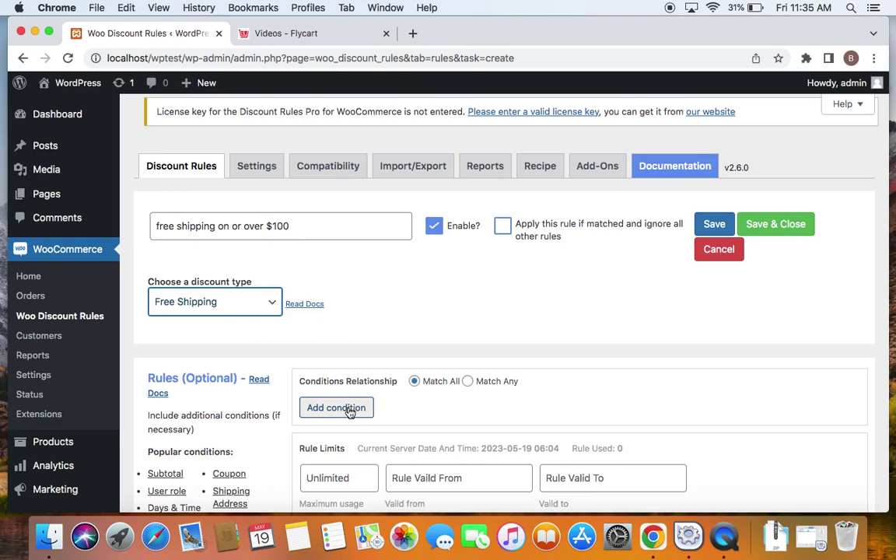
Step: Add a condition: Subtotal greater than or equal to (>=) 100
click(350, 412)
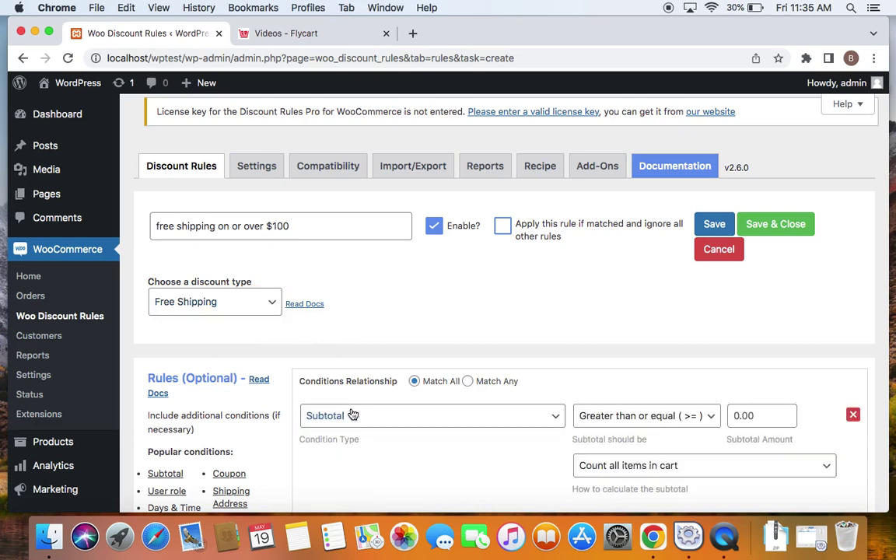
scroll(497, 420, down, 3)
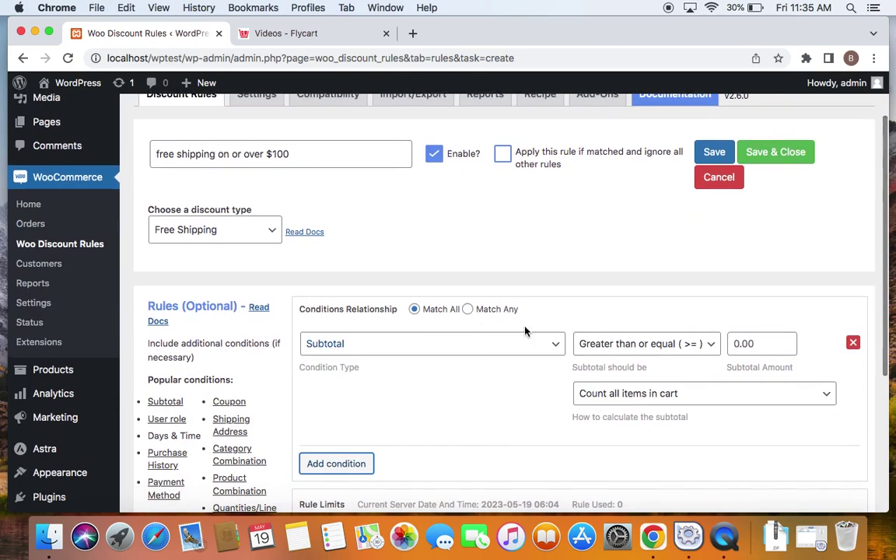
click(553, 346)
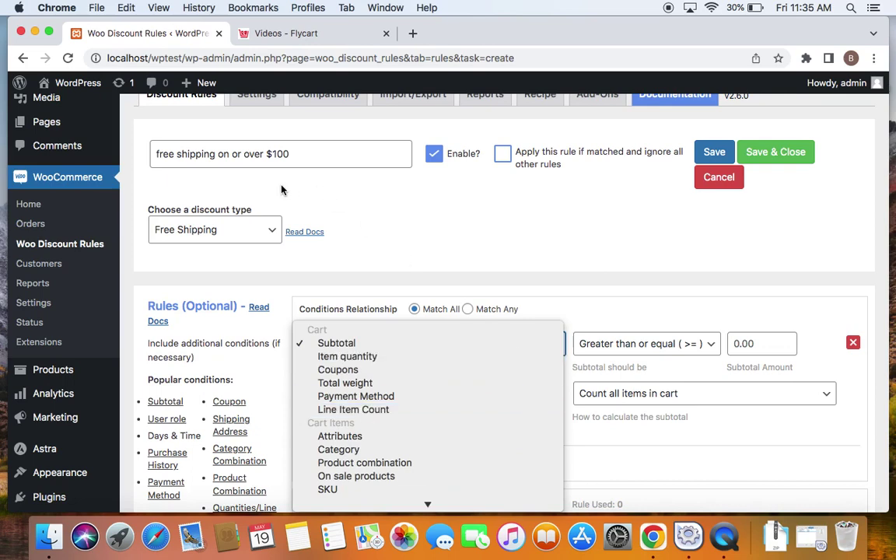
click(336, 344)
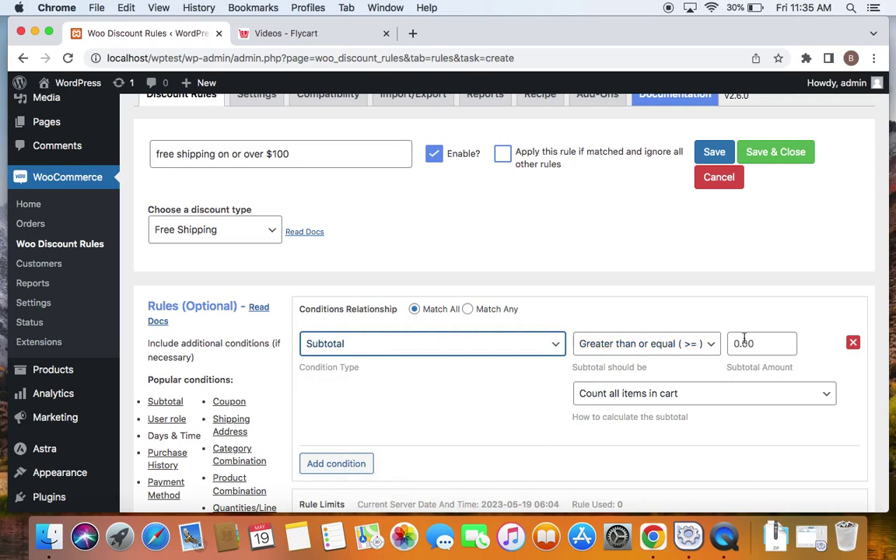
click(702, 345)
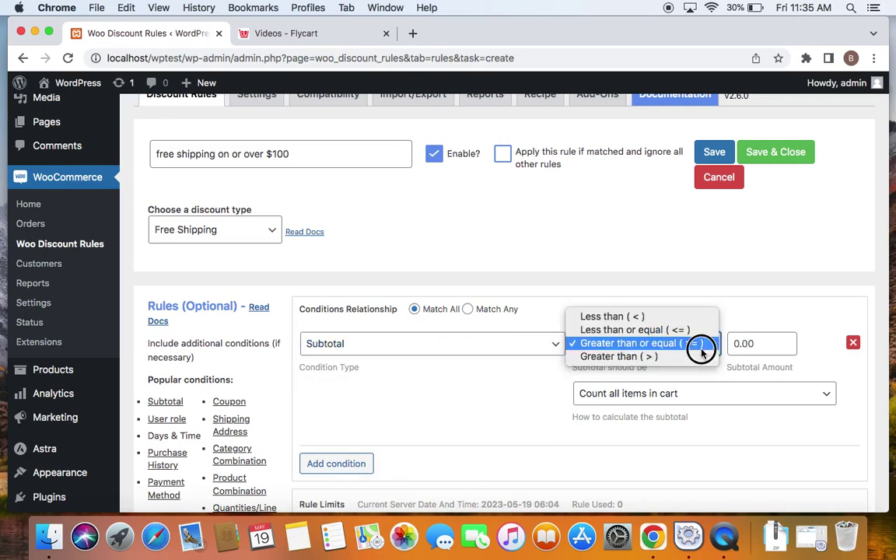
click(612, 345)
click(741, 345)
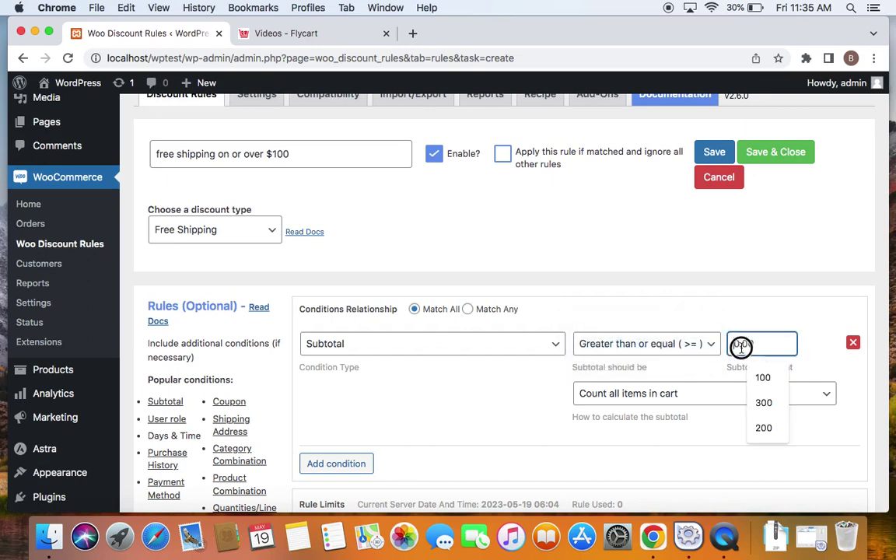
text(100)
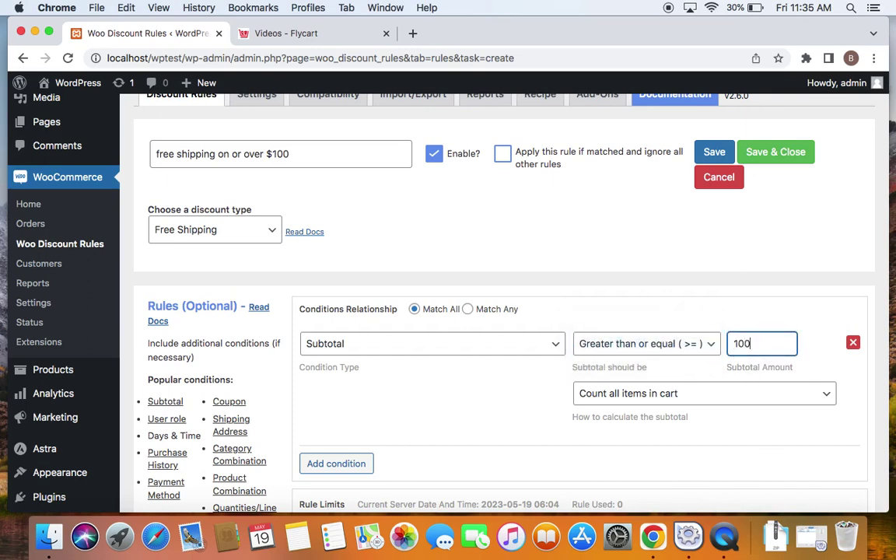
click(731, 289)
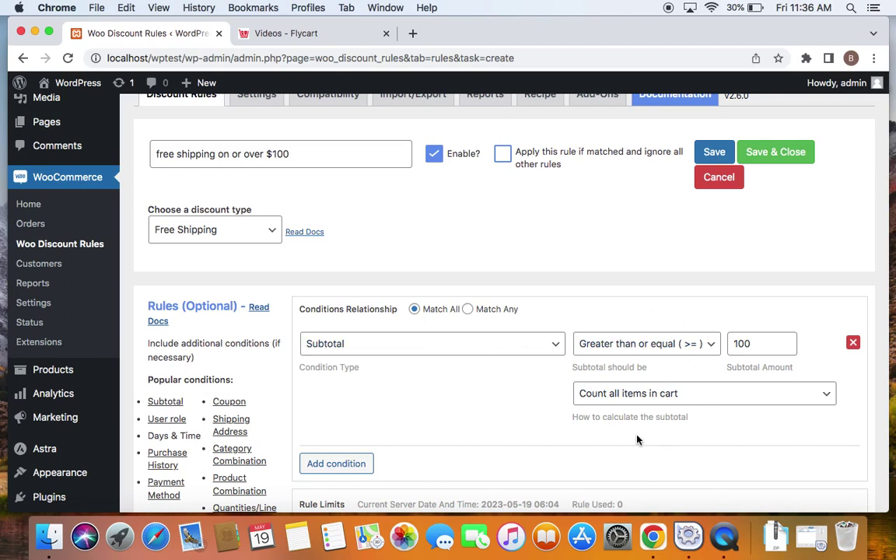
Step: Save the rule, then open the storefront Shop page and scroll to the product rows
click(777, 152)
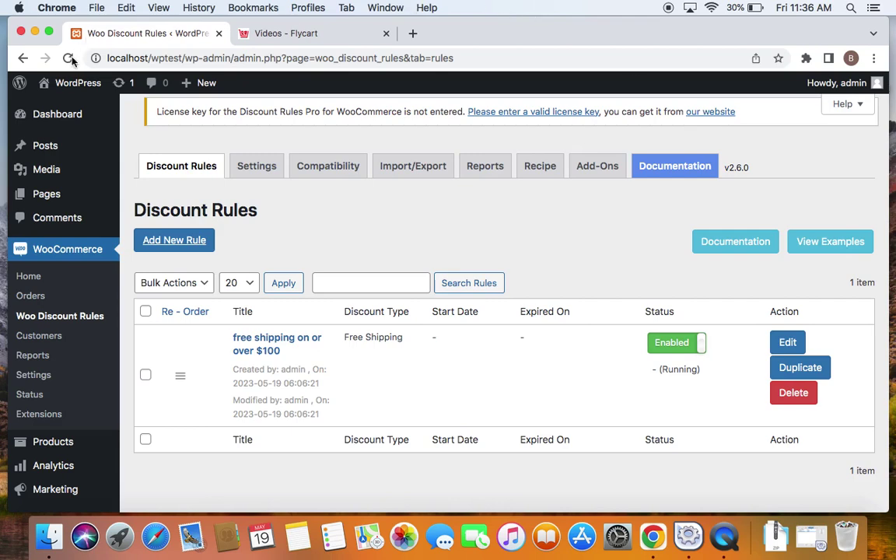
right_click(76, 83)
key(Escape)
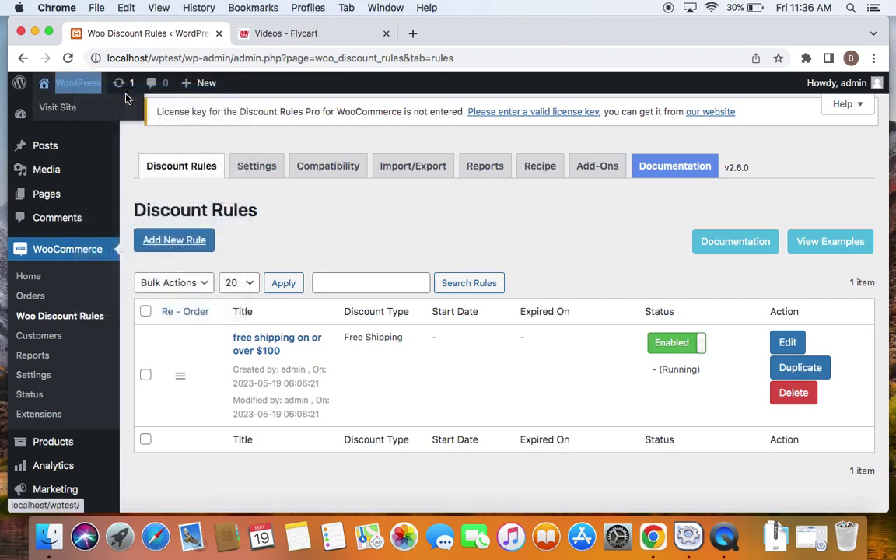
click(265, 34)
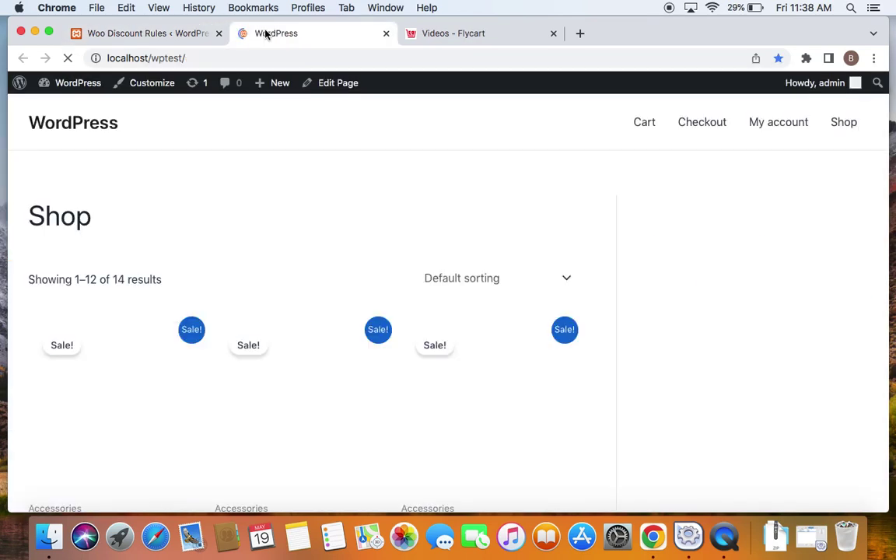
scroll(332, 382, down, 2)
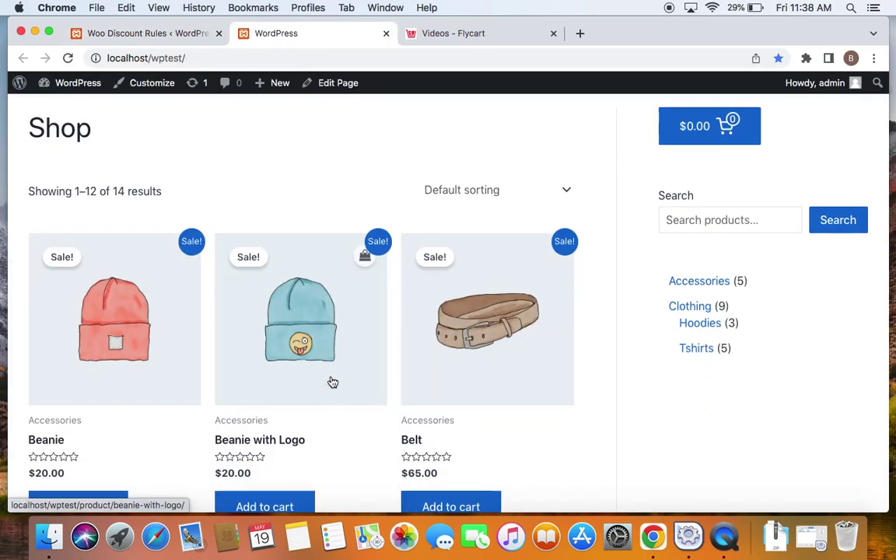
scroll(290, 306, up, 1)
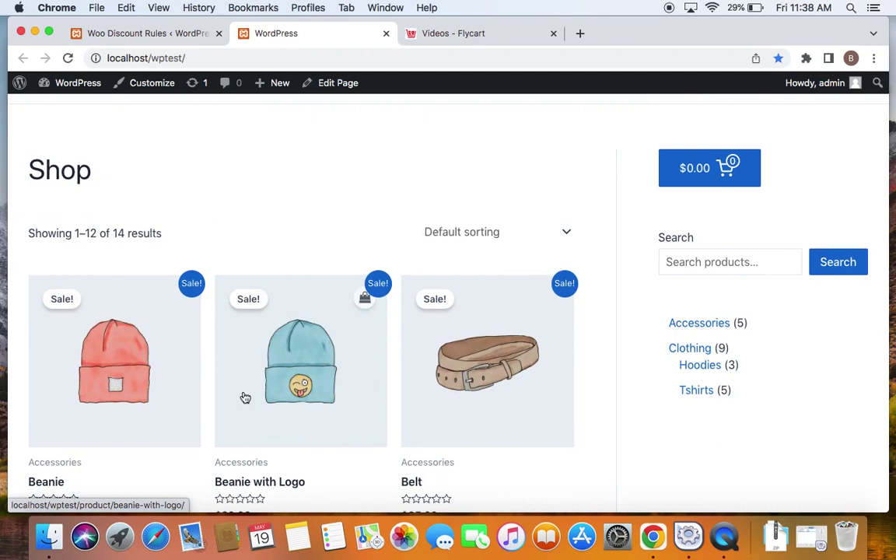
scroll(245, 397, down, 5)
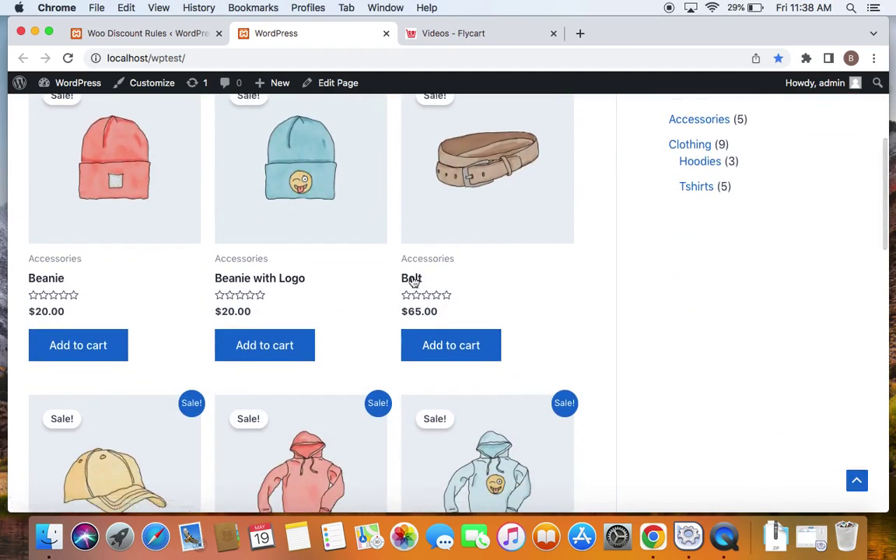
Step: Add 3 Belts at $65.00 to the cart and view the $195.00 cart
click(453, 220)
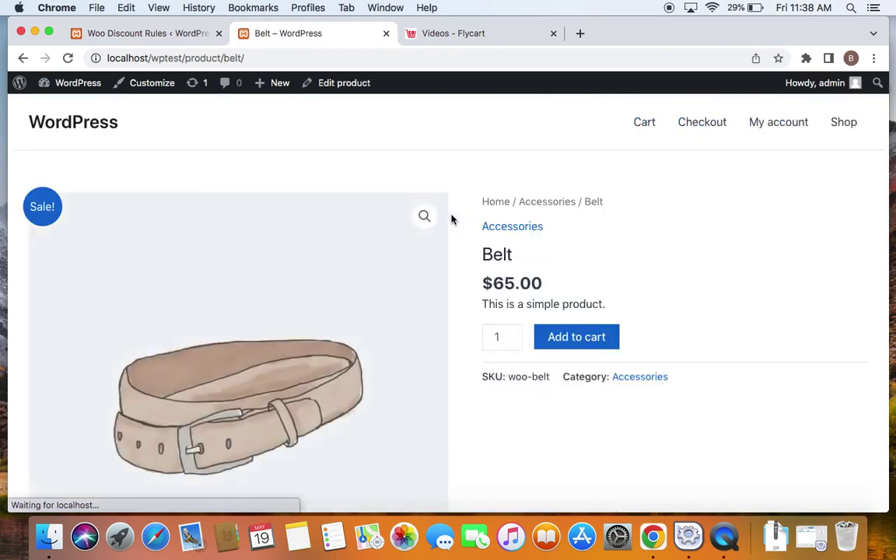
click(512, 333)
click(512, 333)
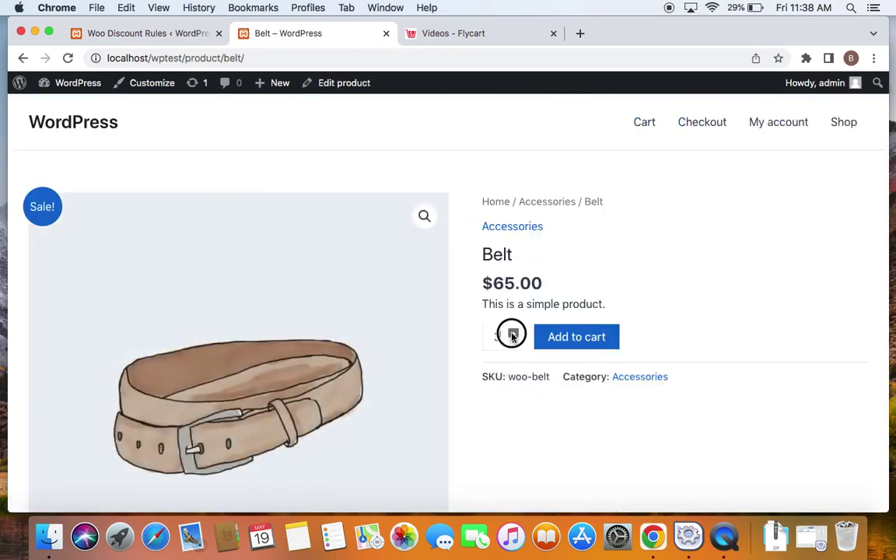
click(576, 342)
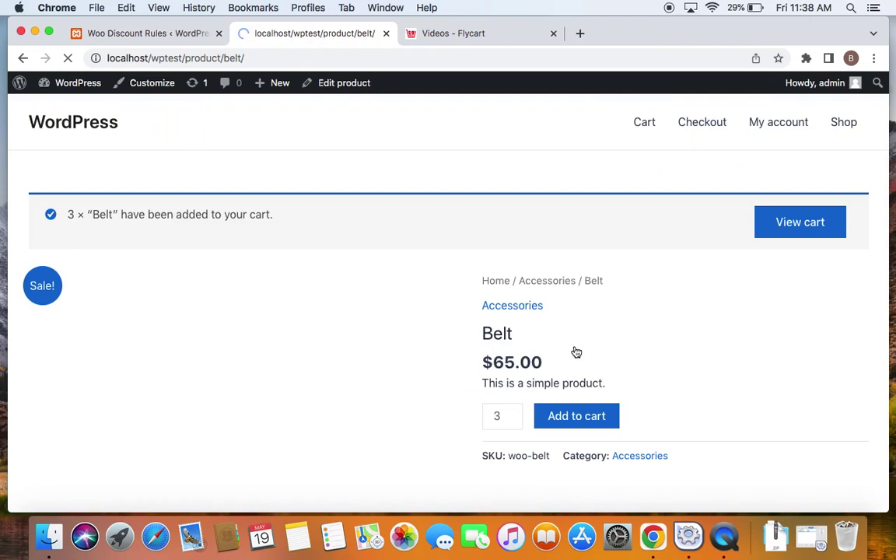
click(804, 222)
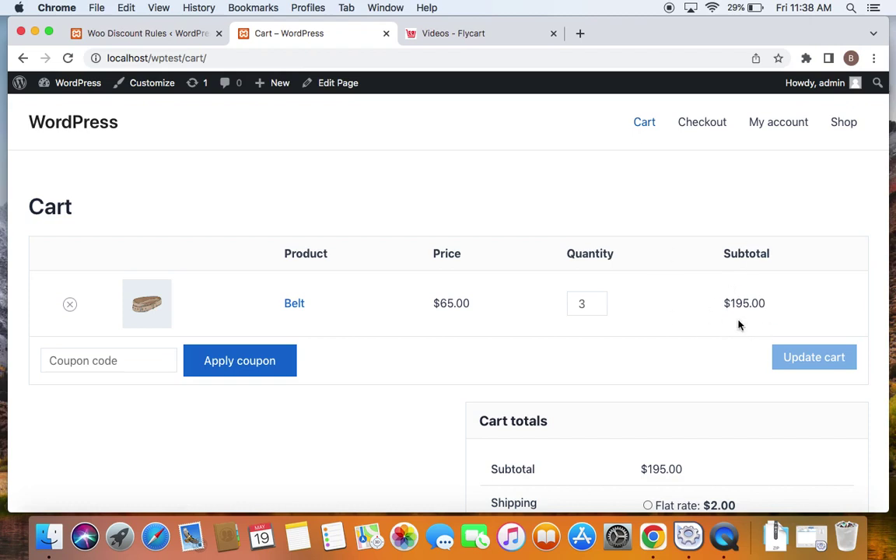
scroll(737, 323, down, 5)
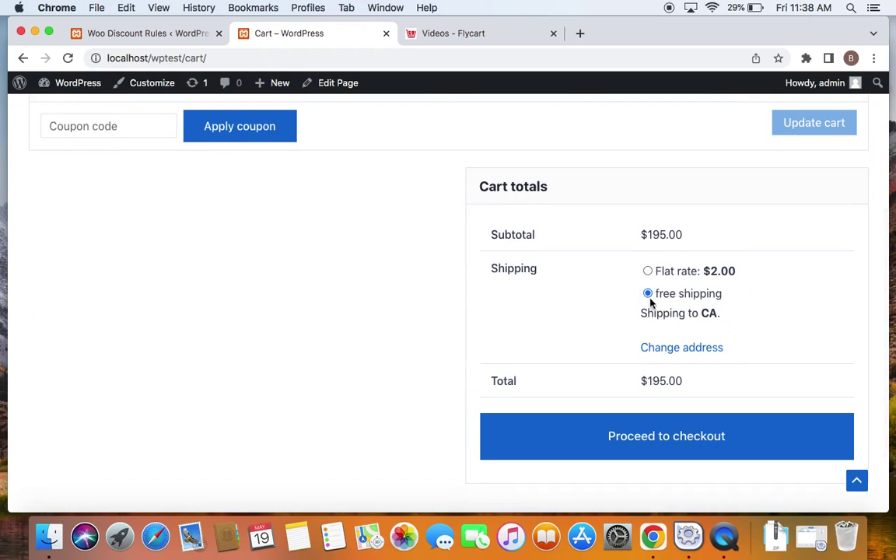
scroll(704, 310, up, 1)
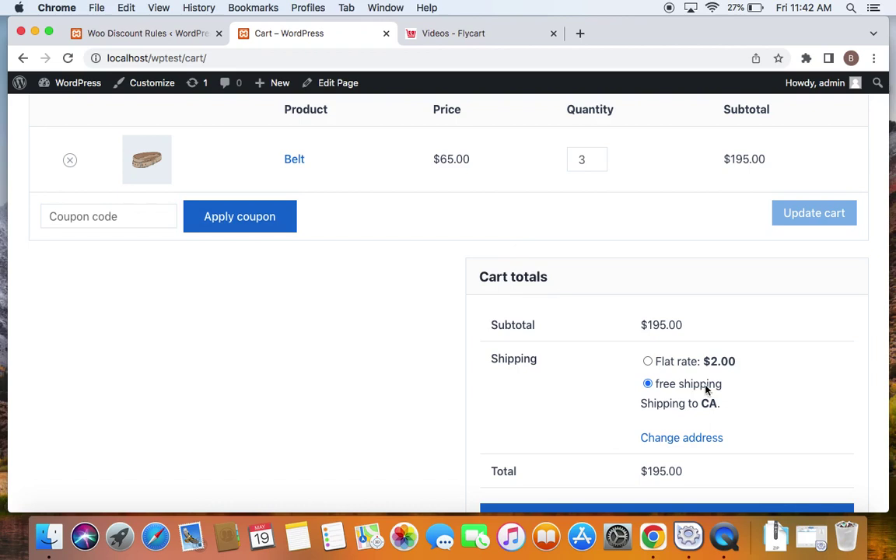
drag(731, 387, 652, 385)
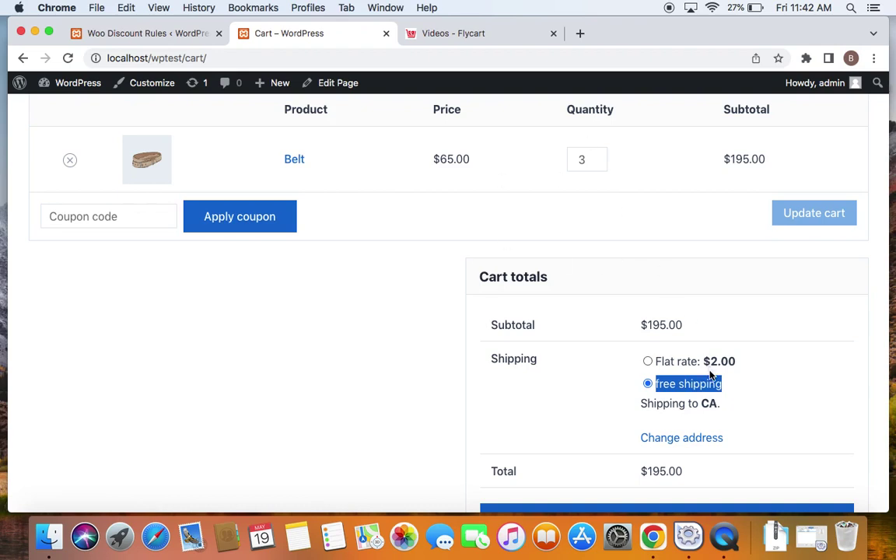
click(735, 384)
drag(734, 384, 654, 383)
click(403, 320)
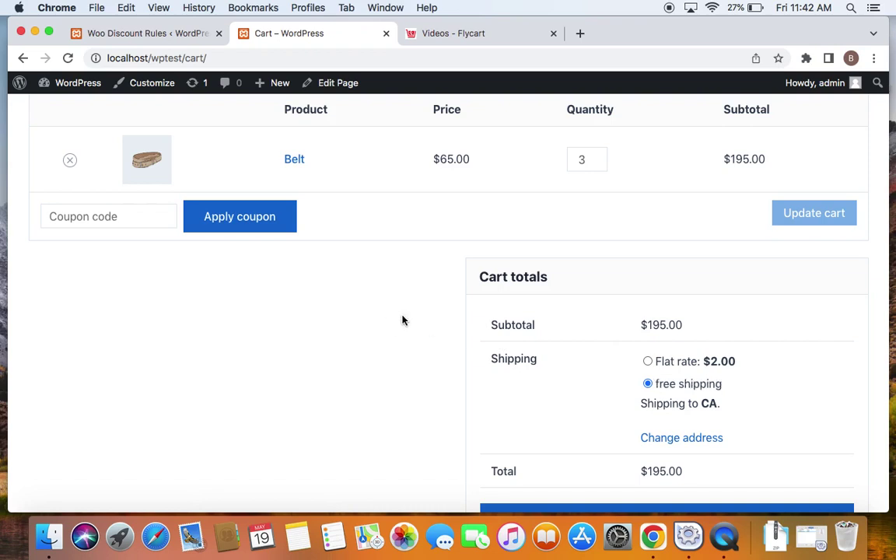
click(171, 33)
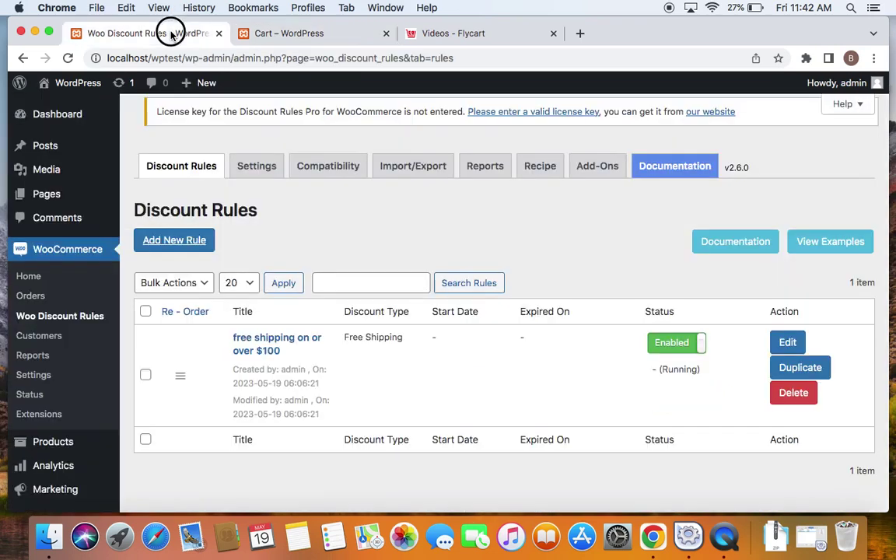
click(262, 166)
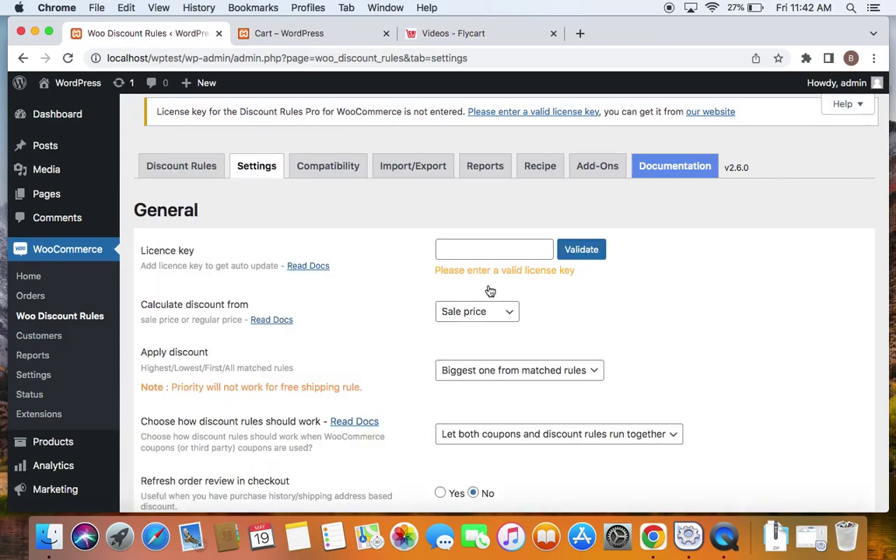
scroll(490, 291, down, 10)
scroll(490, 291, down, 5)
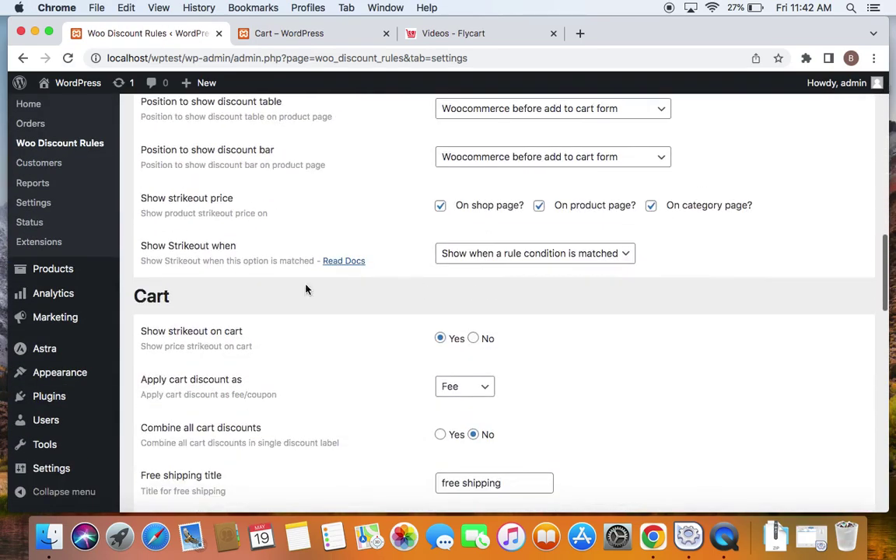
scroll(259, 337, down, 2)
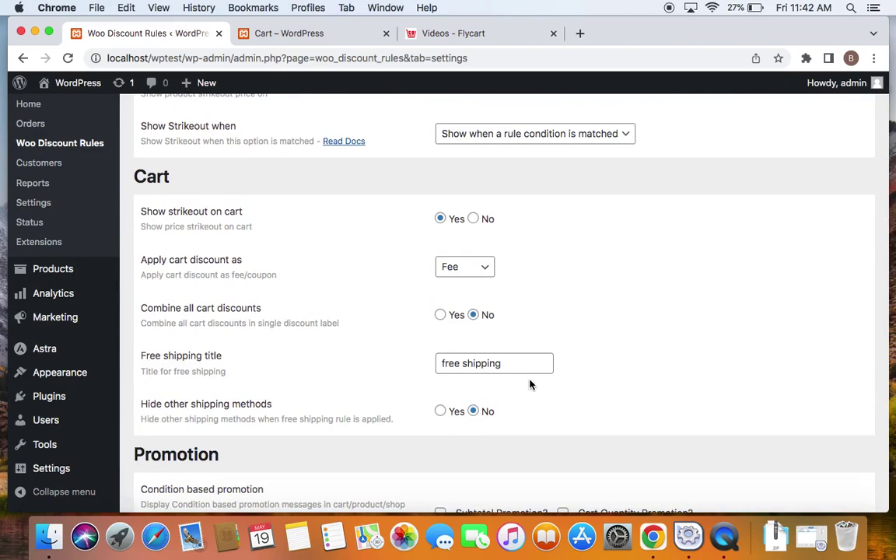
click(325, 39)
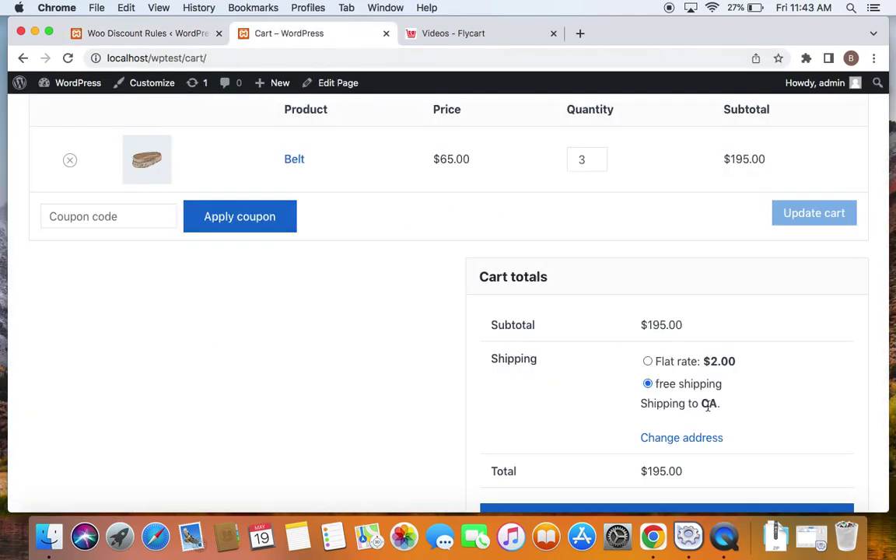
click(170, 32)
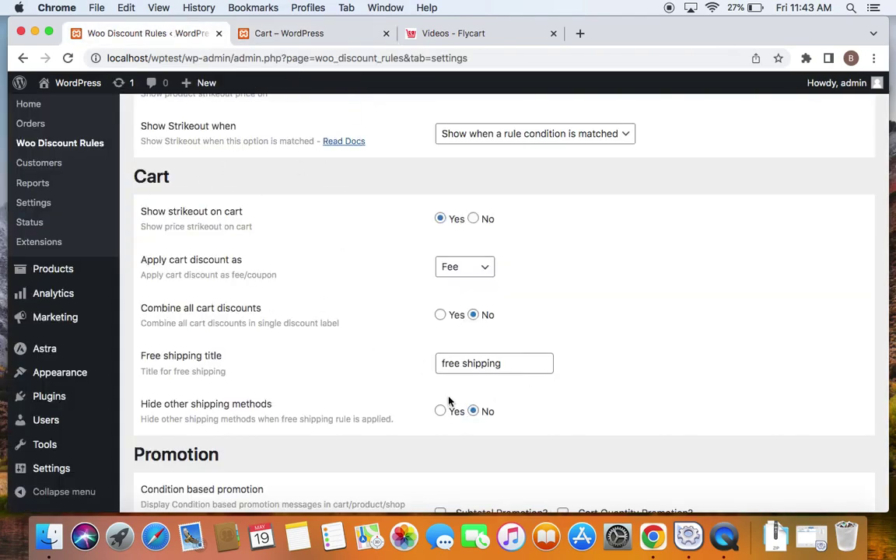
scroll(448, 401, down, 15)
scroll(175, 384, up, 10)
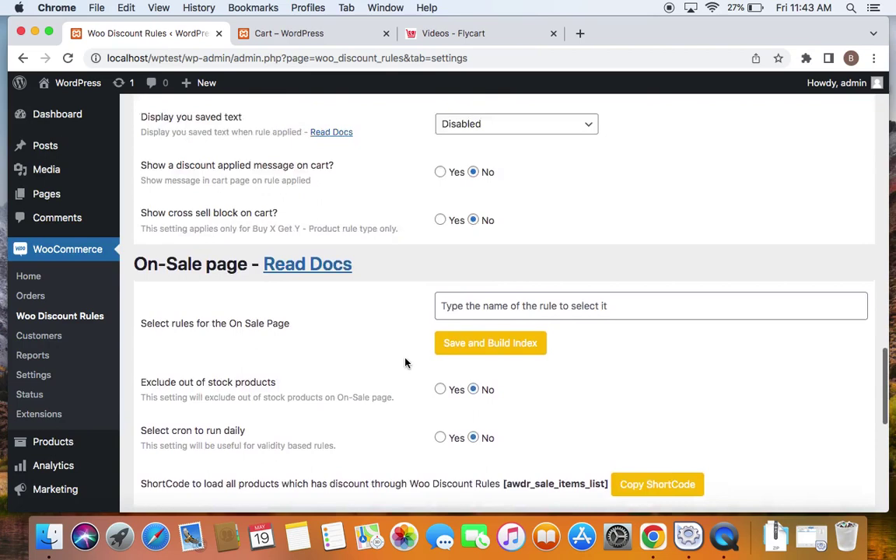
scroll(405, 362, up, 8)
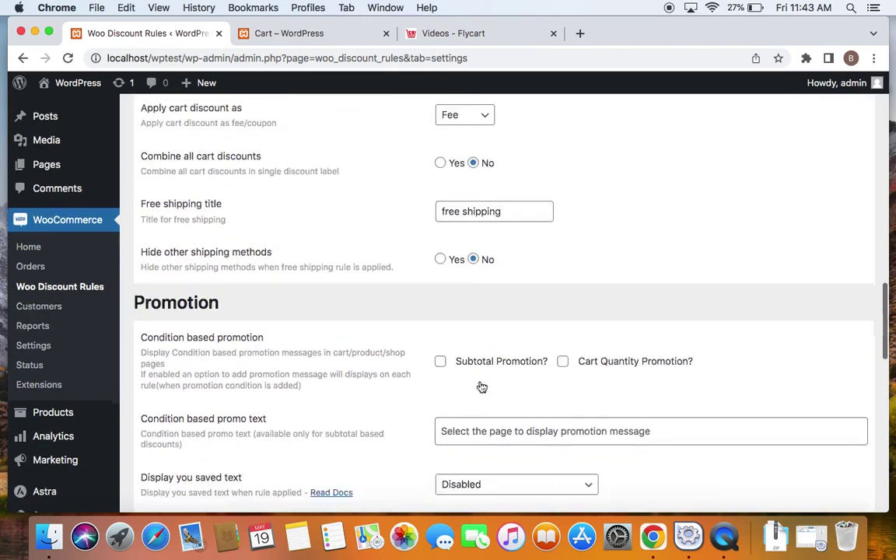
scroll(480, 387, up, 3)
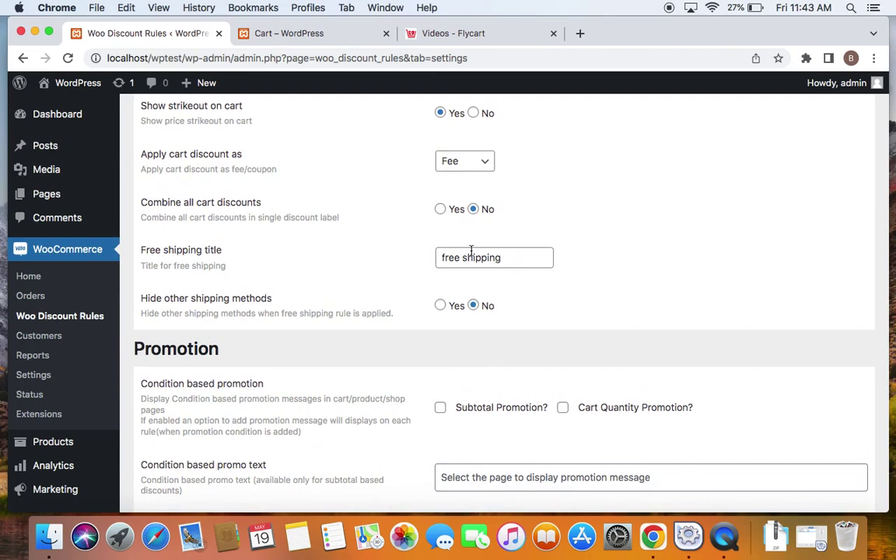
click(286, 34)
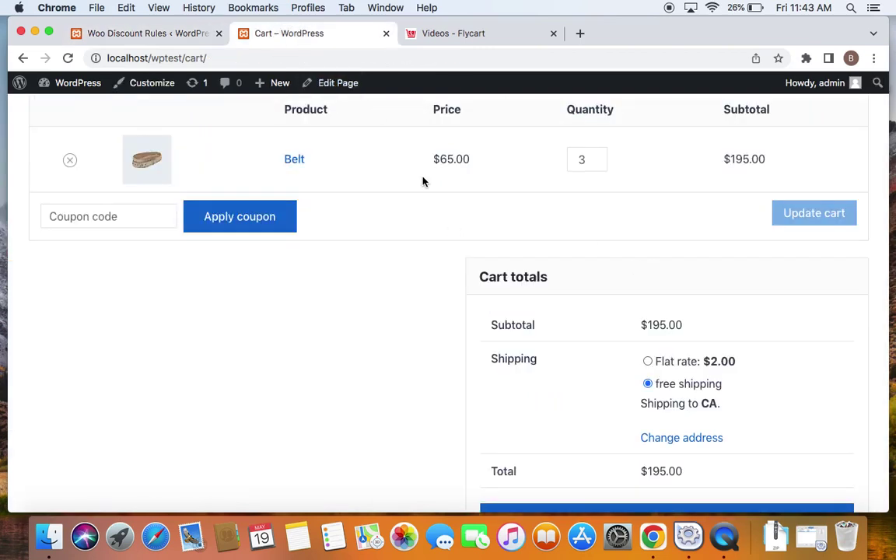